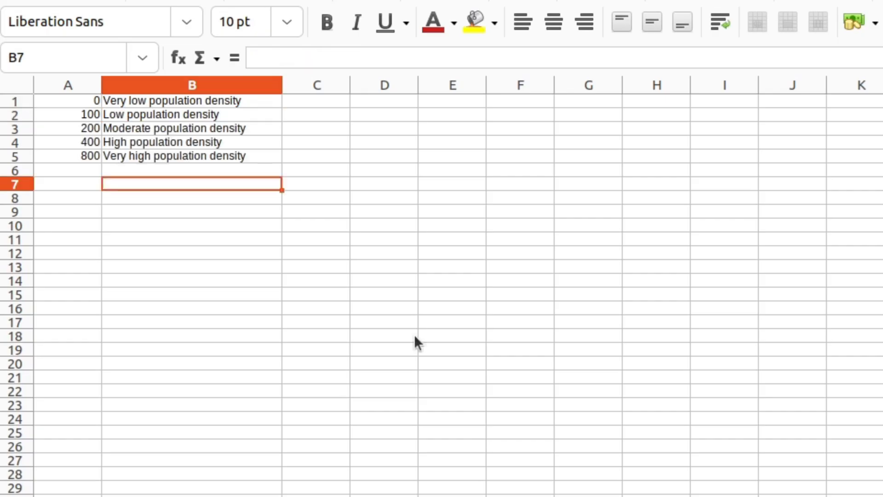
Define cells A1:B5 of Sheet2 as a database range named "Criteria"
text(x)
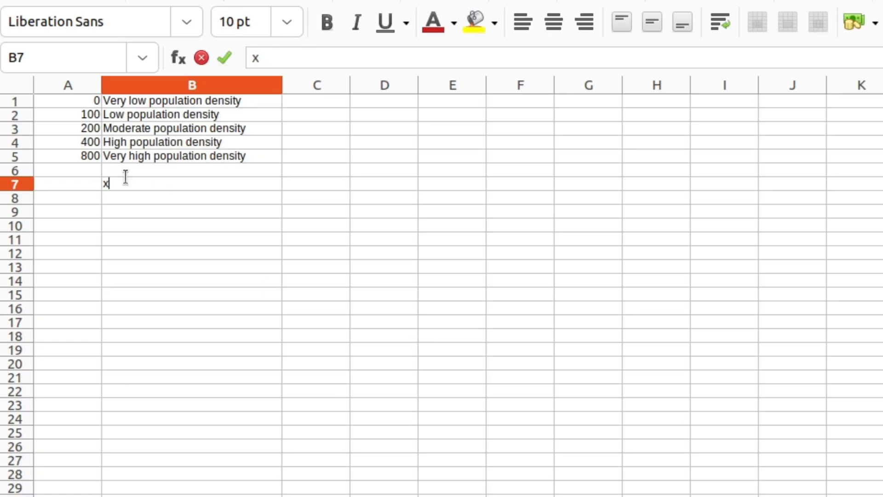
key(BackSpace)
drag(83, 95, 239, 152)
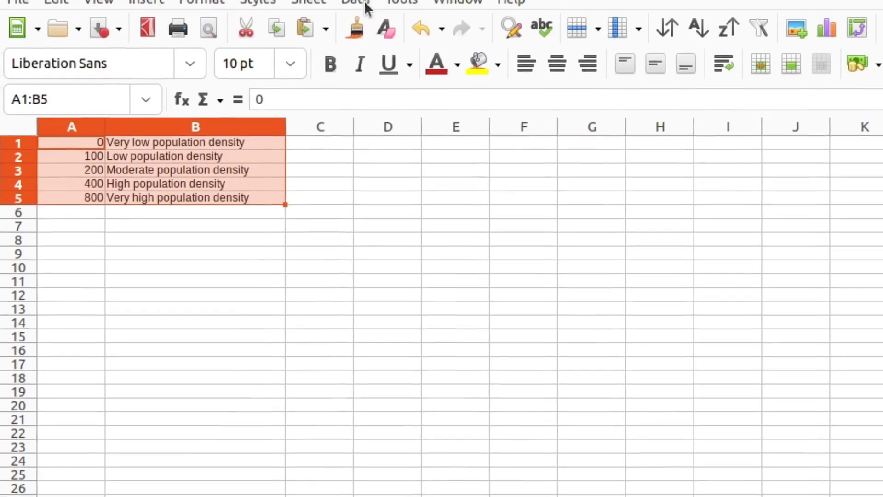
click(363, 1)
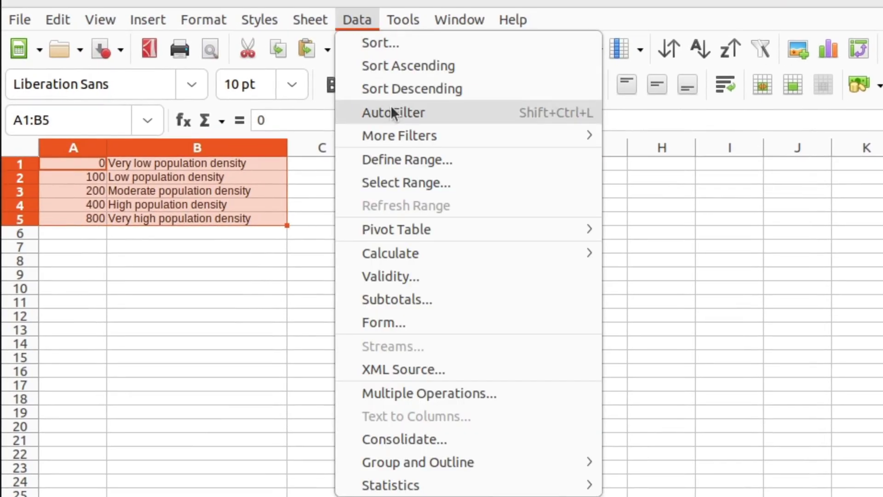
click(402, 160)
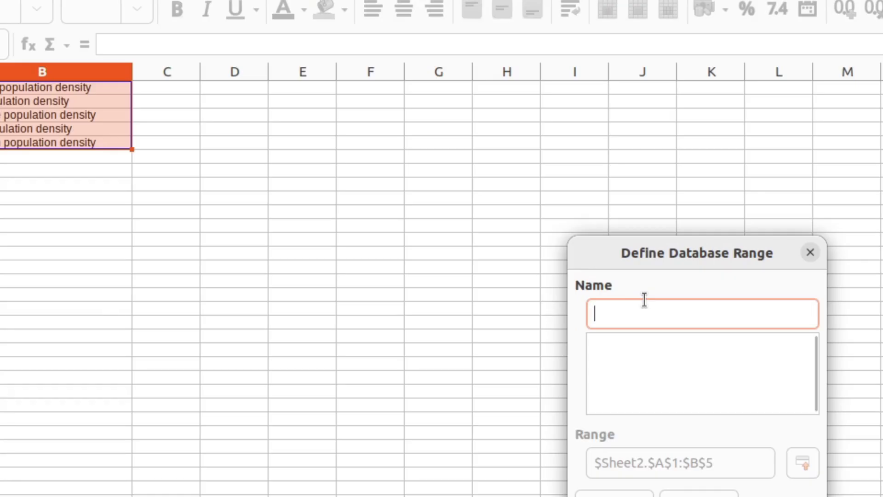
text(Cr)
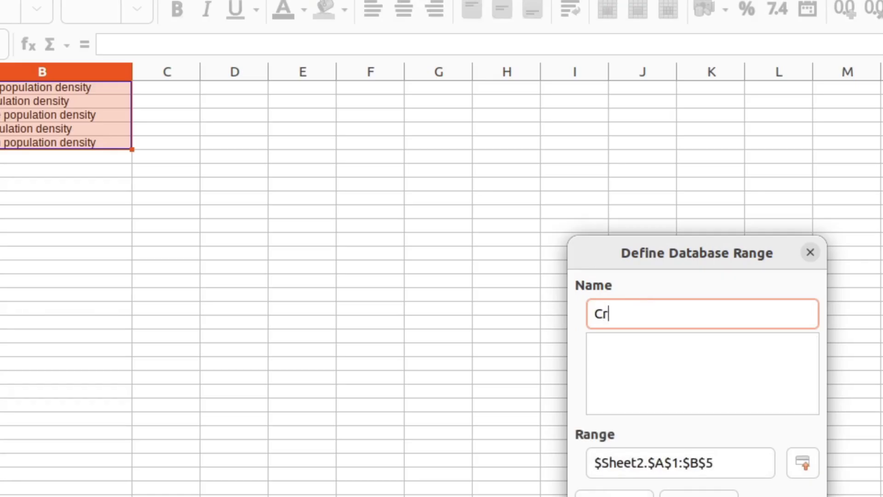
text(iteria)
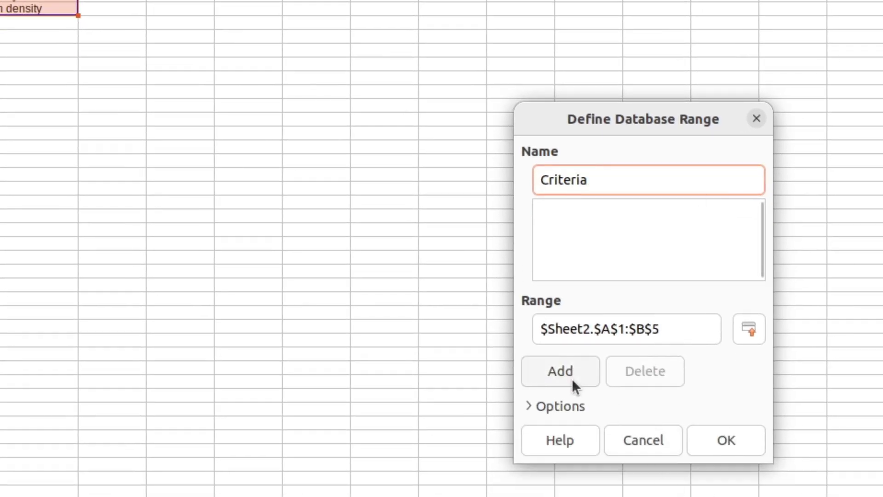
click(572, 379)
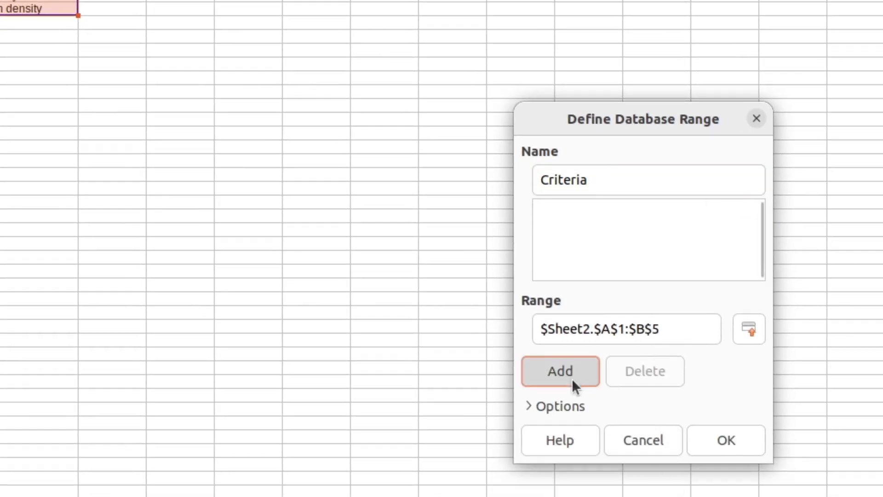
click(743, 442)
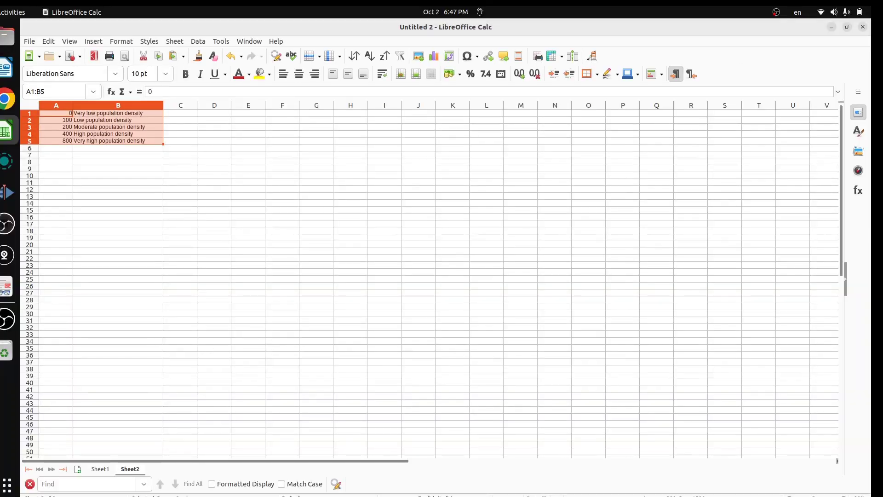
Switch to Sheet1 and enter the heading "Category" in cell J1, beside the Literacy column
click(101, 469)
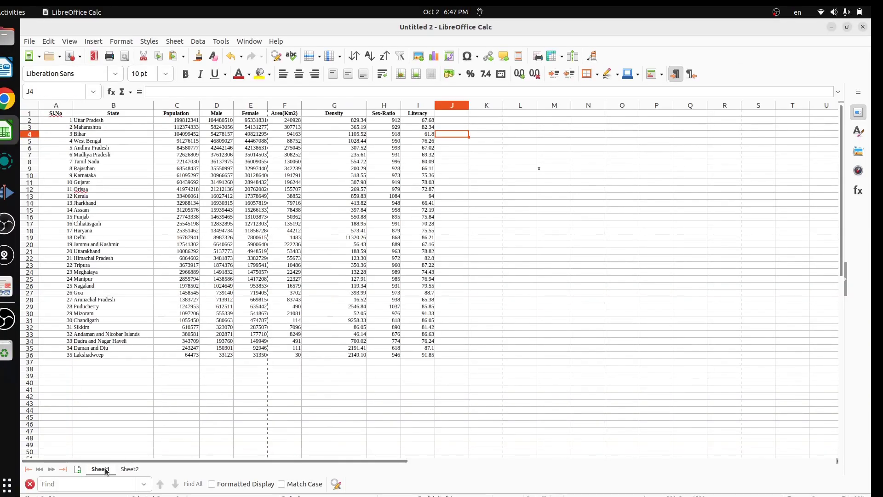
click(449, 112)
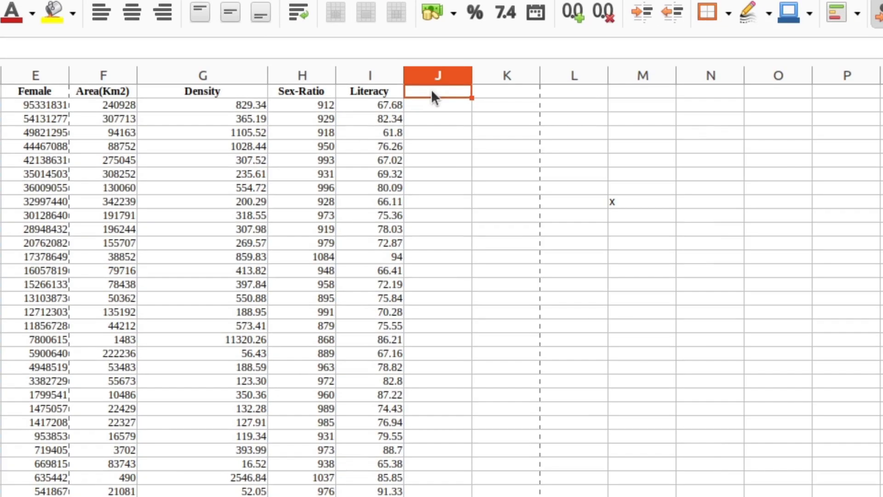
text(Category)
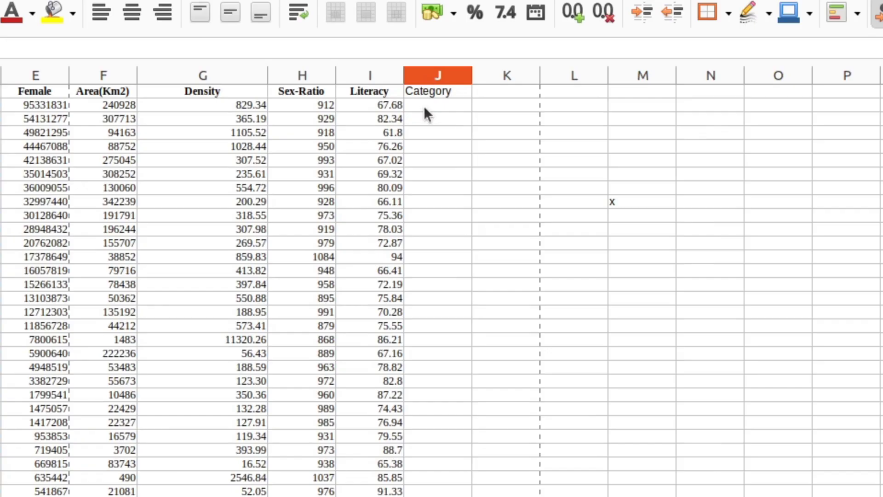
Start a LOOKUP formula in cell J2 with the Function Wizard
click(426, 104)
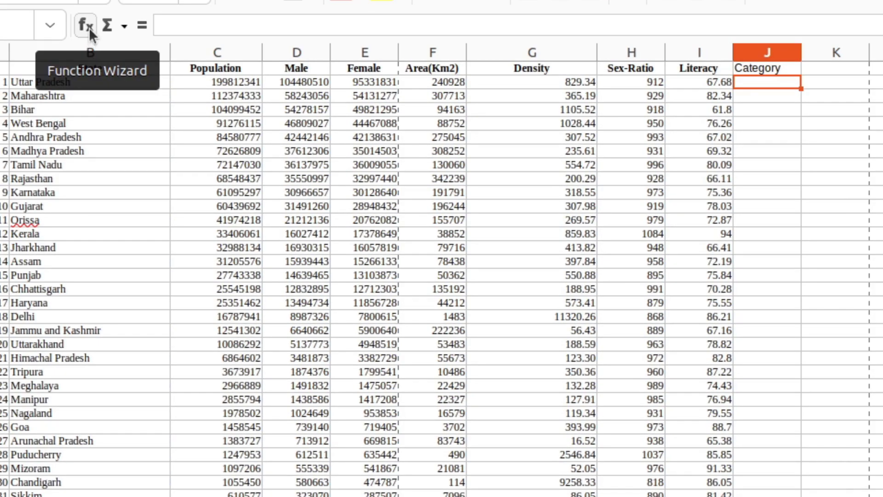
click(88, 26)
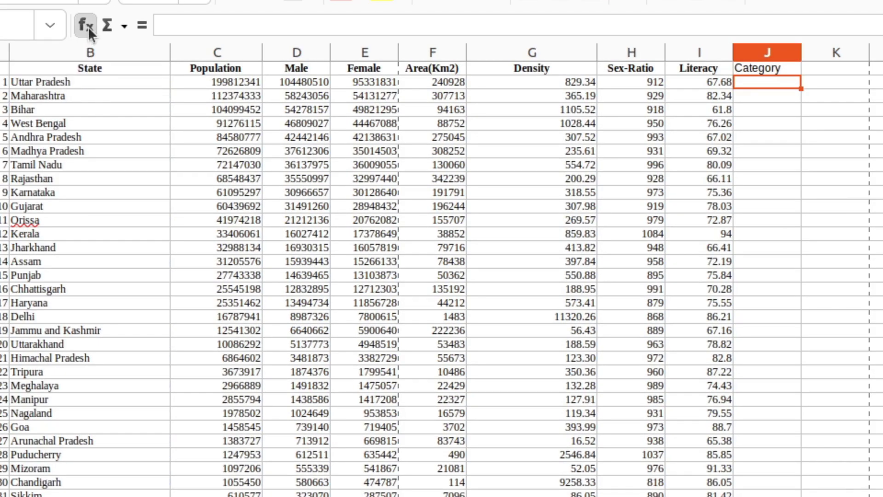
text(loo)
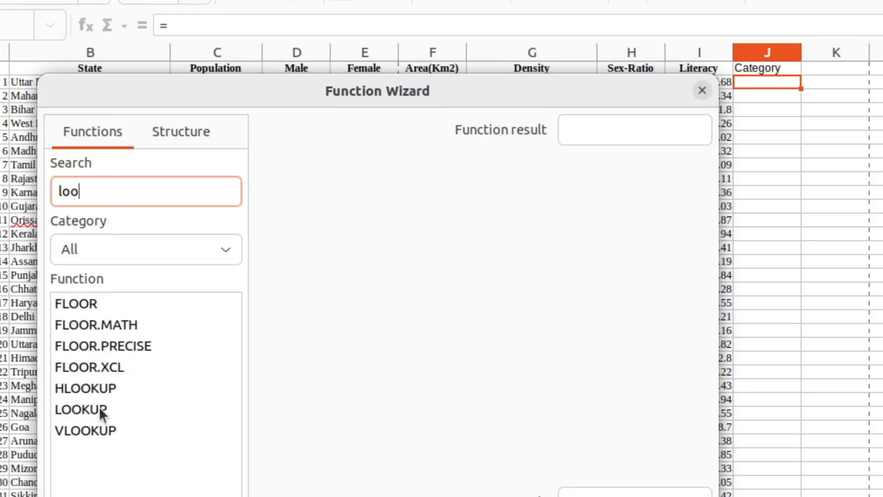
click(98, 407)
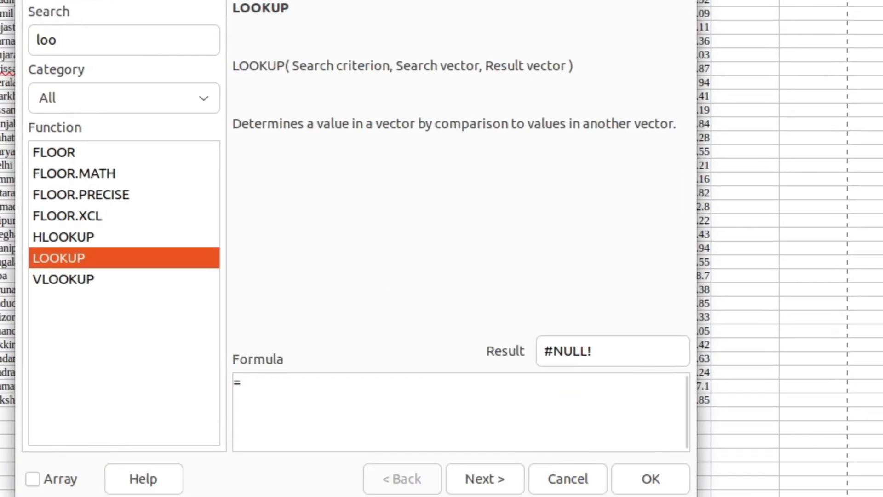
click(483, 483)
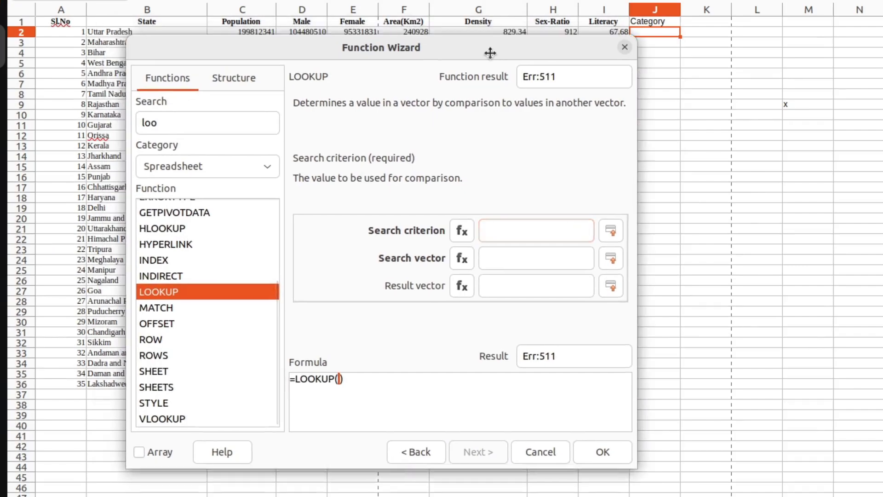
Set the LOOKUP search criterion to density cell G2 and the search vector to Criteria, and insert the formula
drag(489, 53, 747, 165)
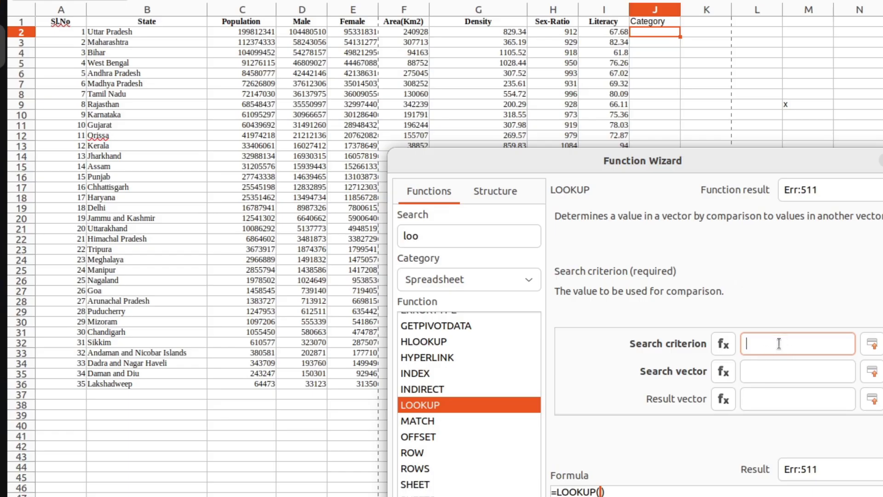
click(515, 31)
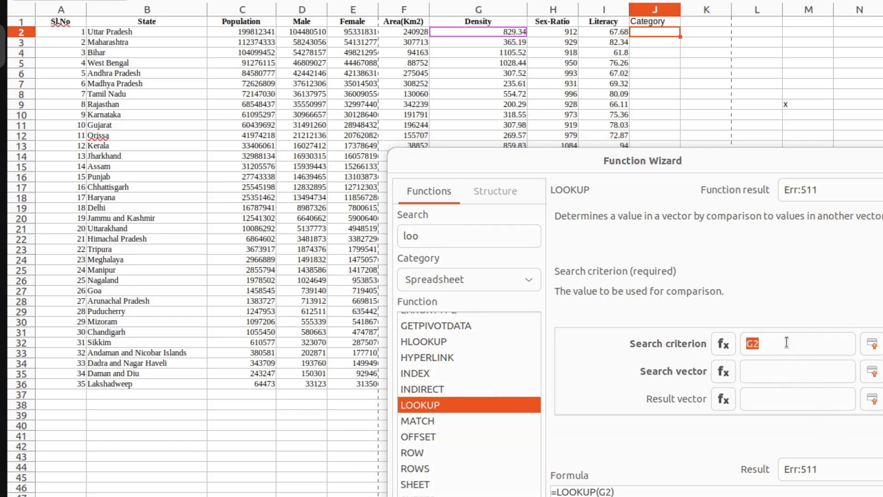
click(766, 373)
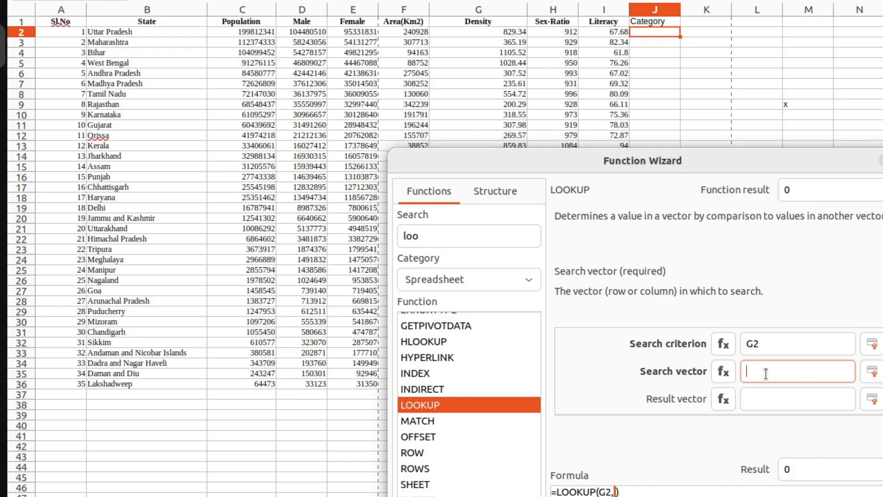
text(Cr)
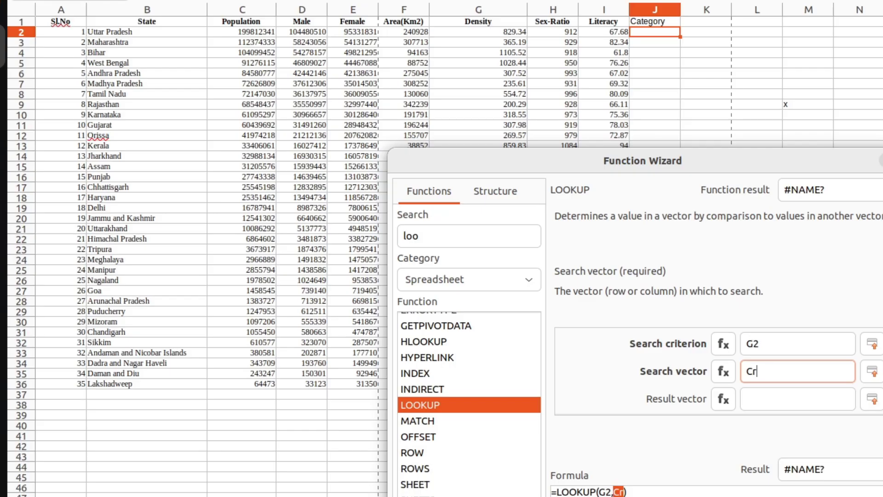
text(iteria)
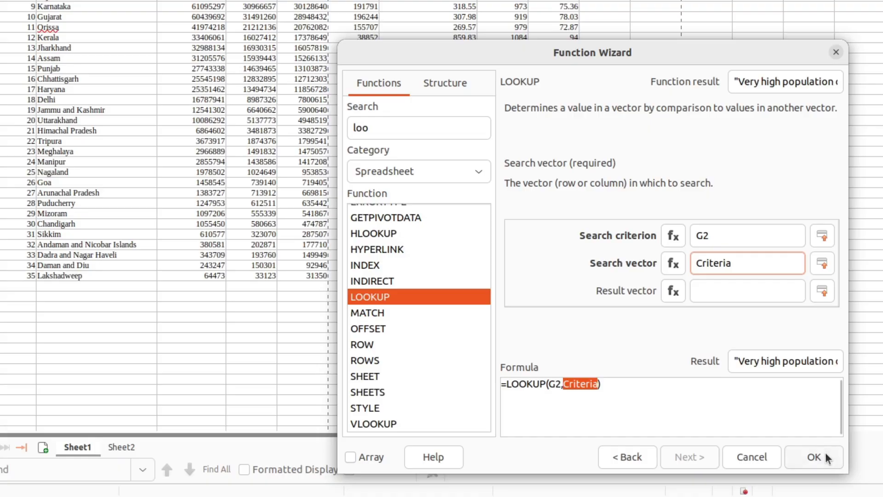
click(825, 452)
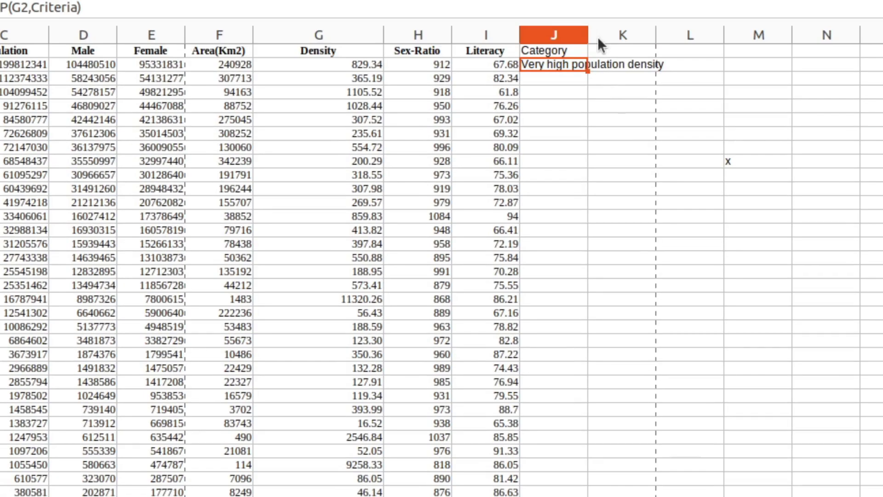
Widen column J to fit the category text and fill the LOOKUP formula from J2 down to the last state row
drag(588, 34, 691, 34)
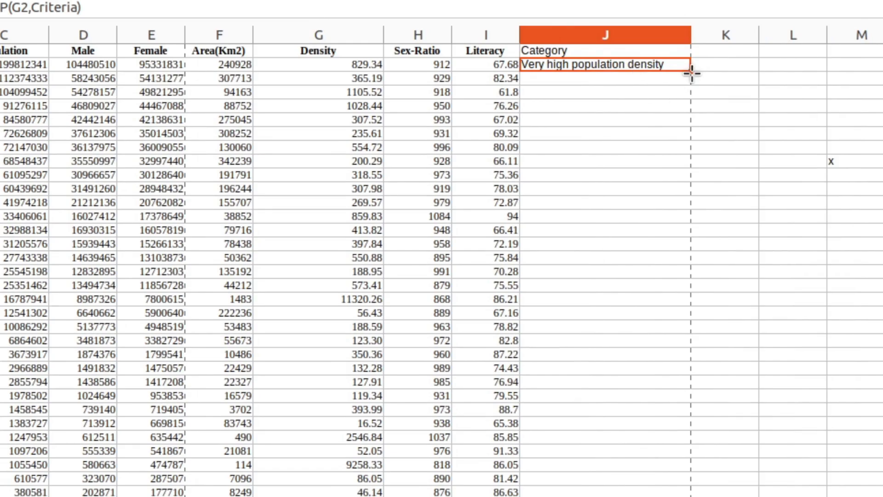
drag(691, 72, 697, 496)
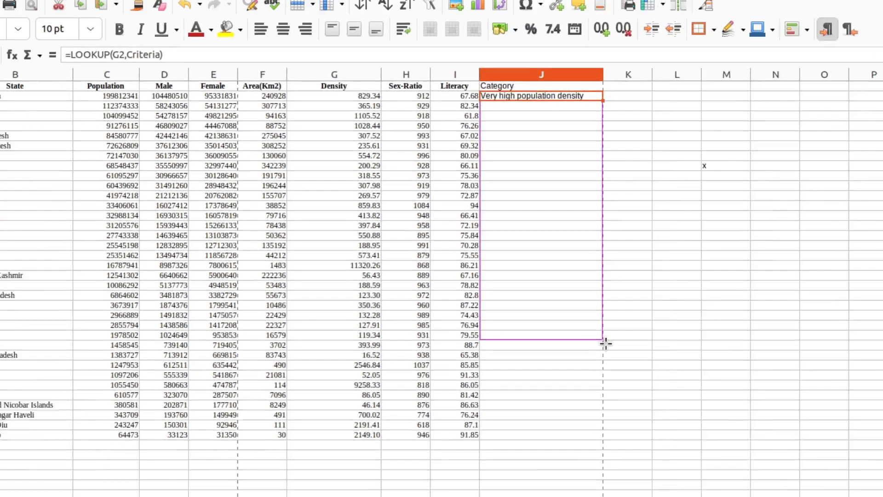
drag(536, 359, 536, 358)
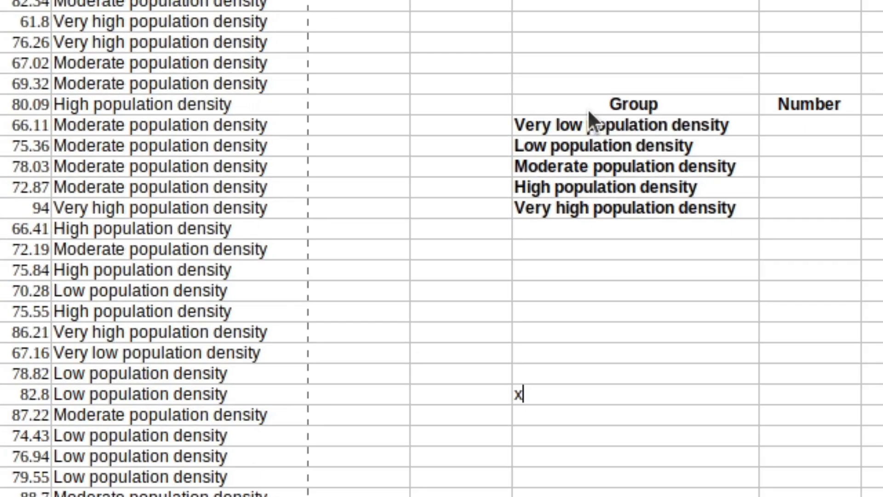
click(626, 168)
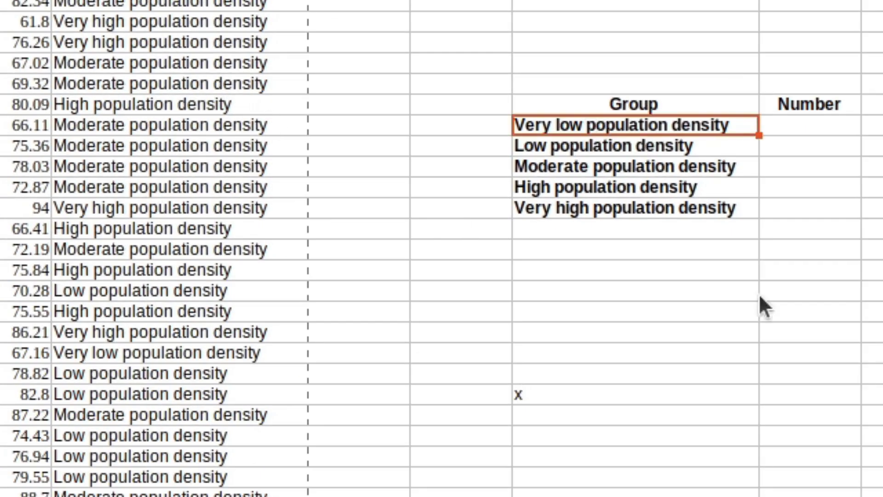
click(658, 152)
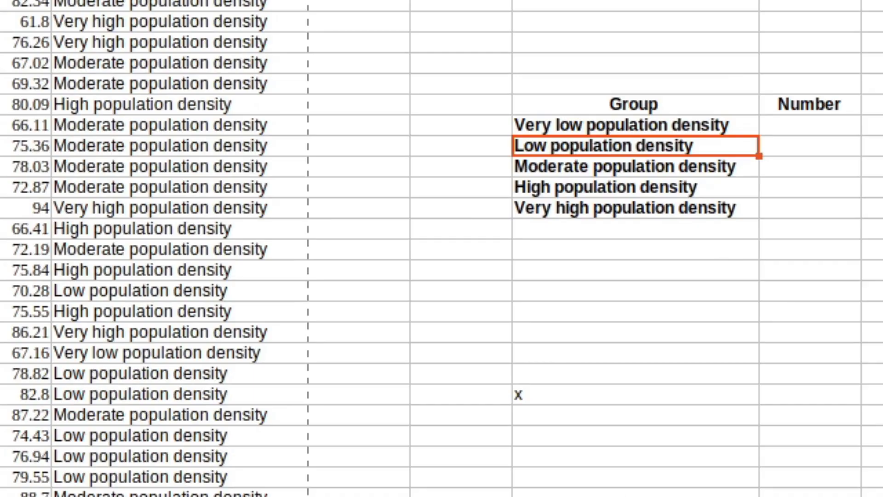
click(643, 441)
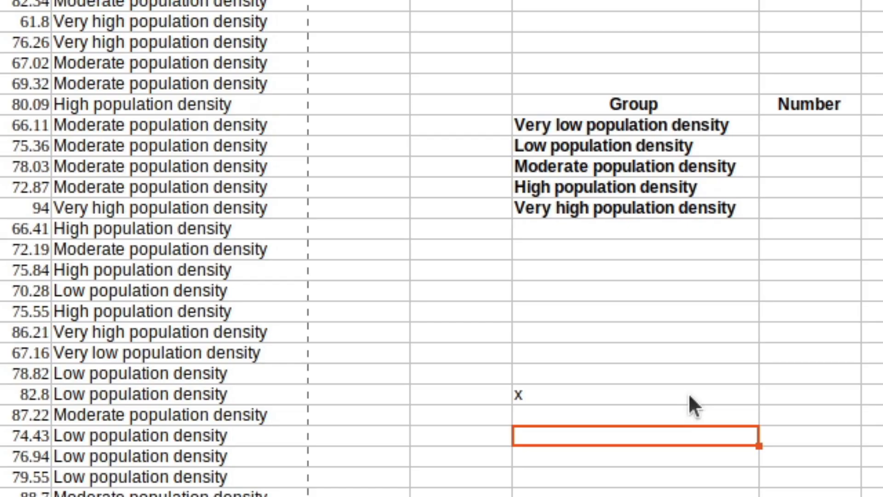
Start a COUNTIF formula with the Function Wizard in the Number cell for "Very low population density"
click(794, 120)
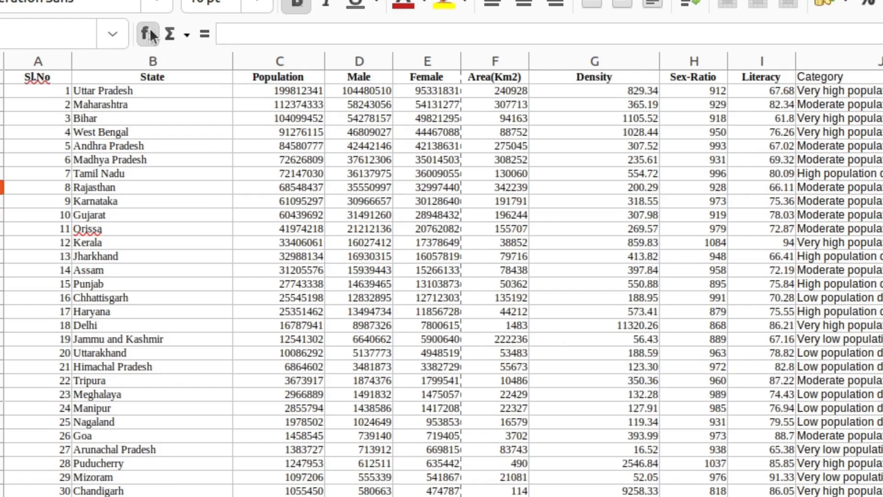
click(148, 33)
text(c)
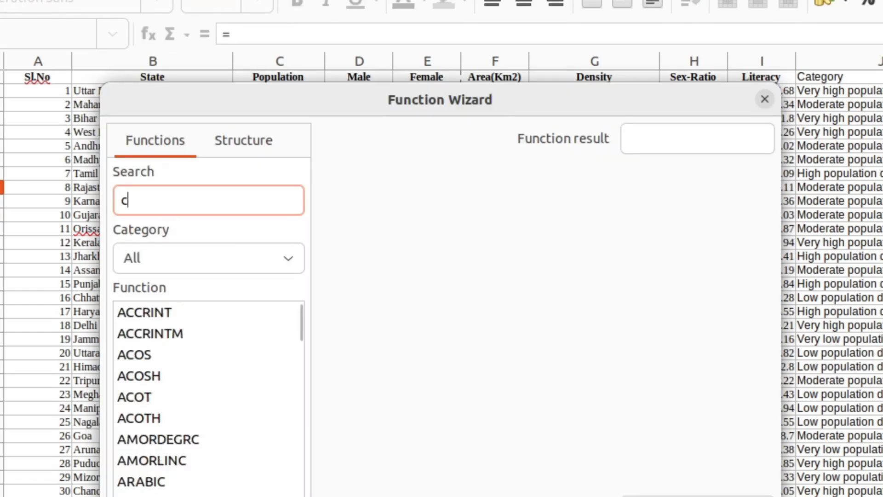
text(oun)
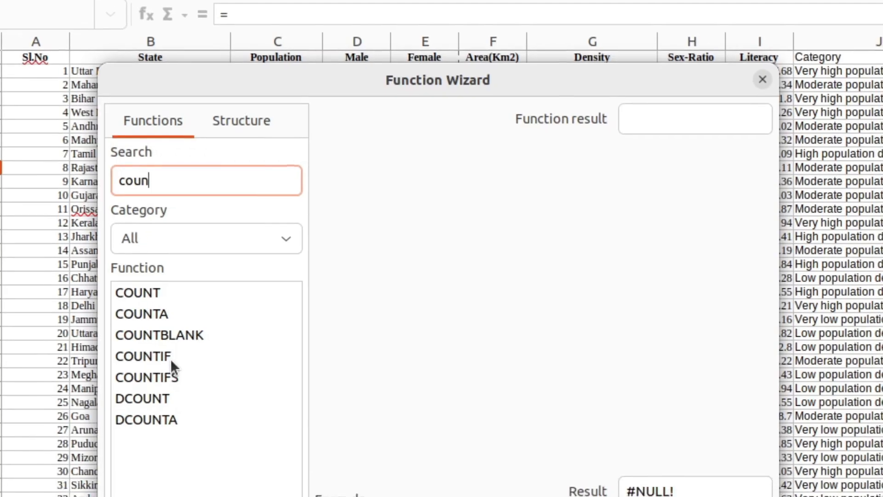
click(170, 358)
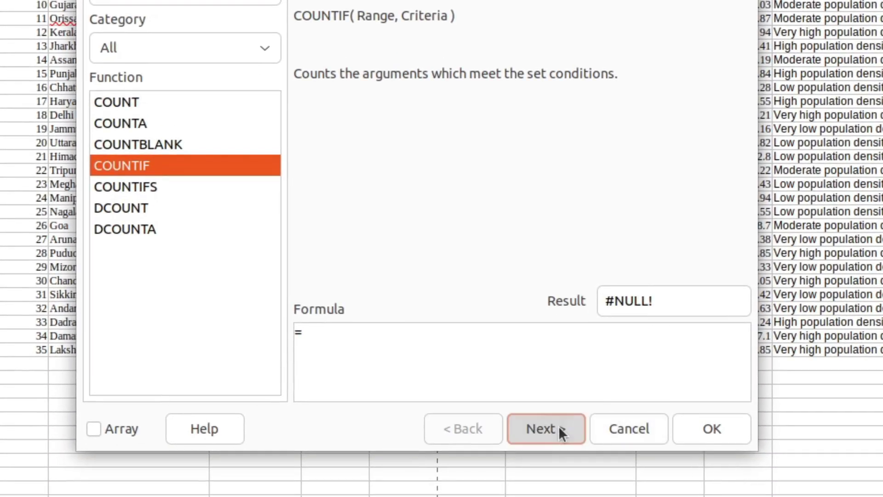
click(558, 426)
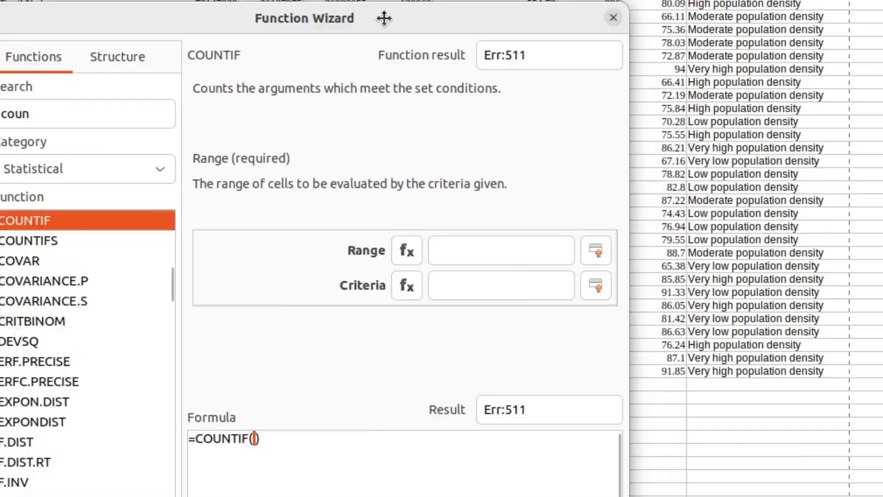
Set the COUNTIF range to J$2:J$36 and the criteria to group cell M9, and insert the formula
drag(384, 18, 299, 19)
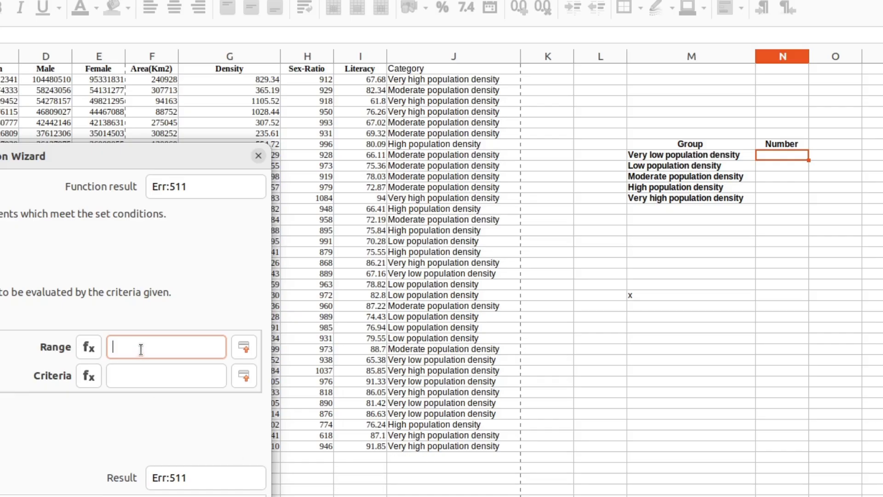
drag(448, 78, 453, 446)
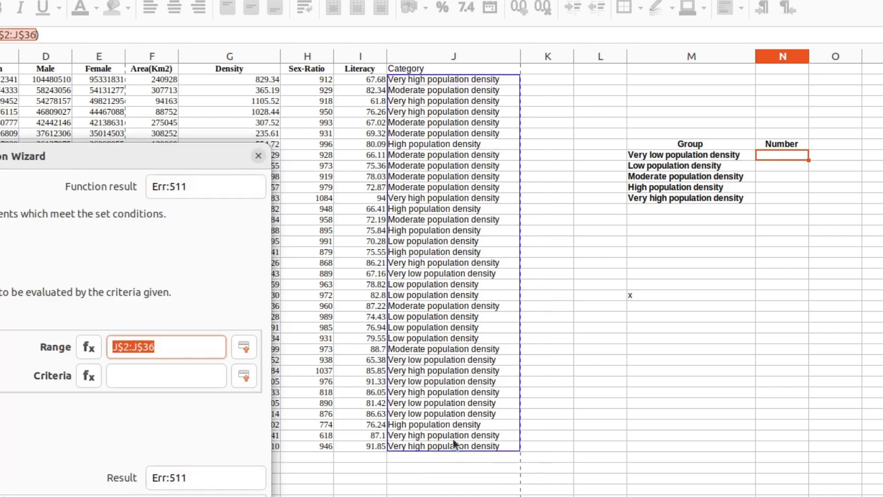
click(176, 347)
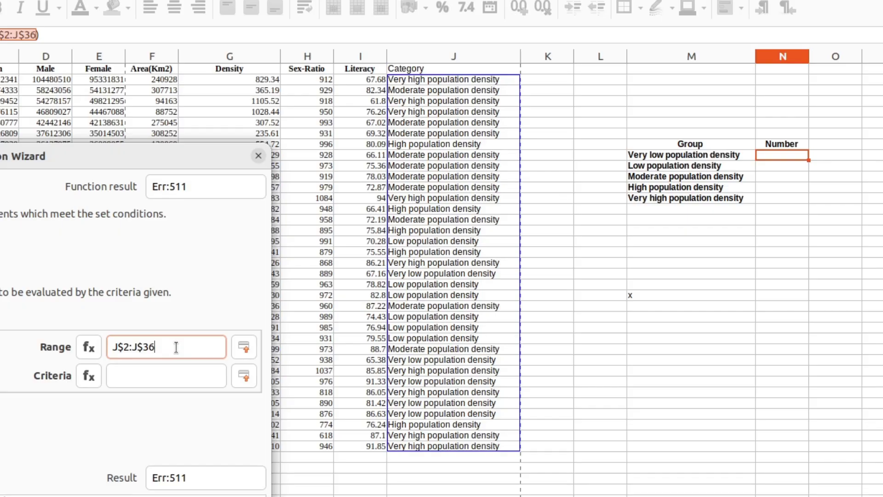
click(169, 377)
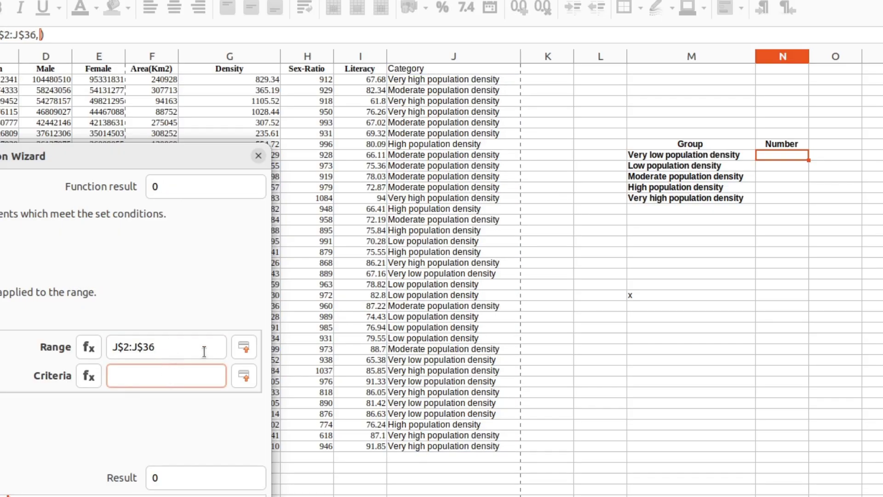
click(717, 157)
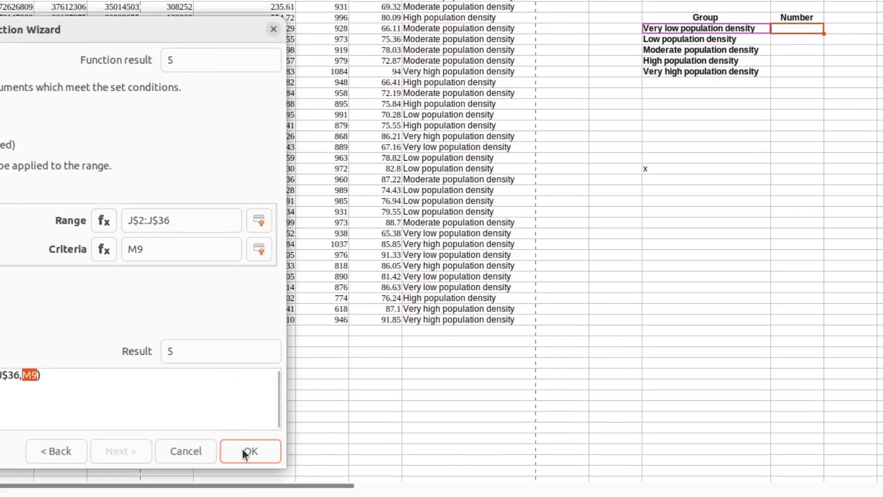
click(242, 449)
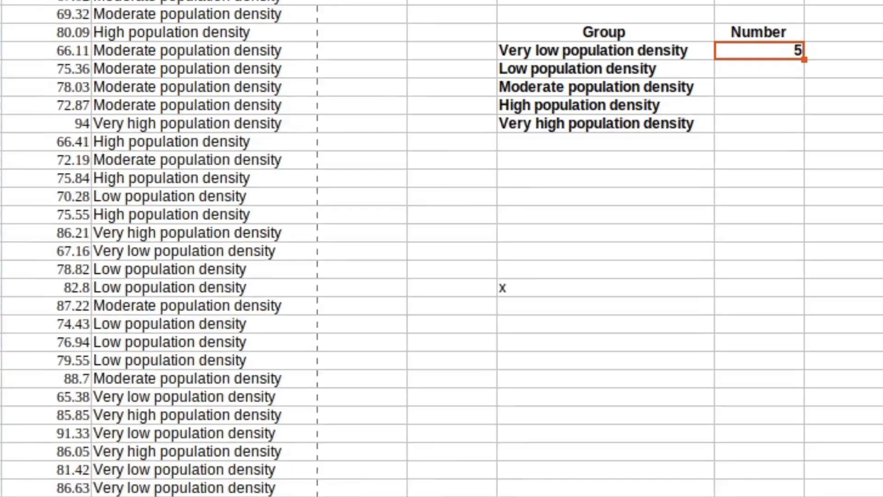
Centre the count in the Number cell and fill the COUNTIF formula down to the "Very high population density" row
key(ctrl+e)
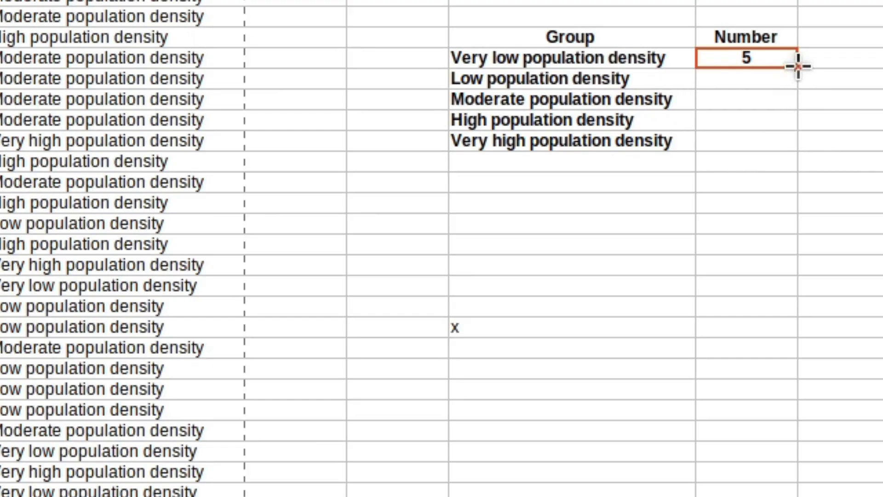
drag(797, 67, 789, 154)
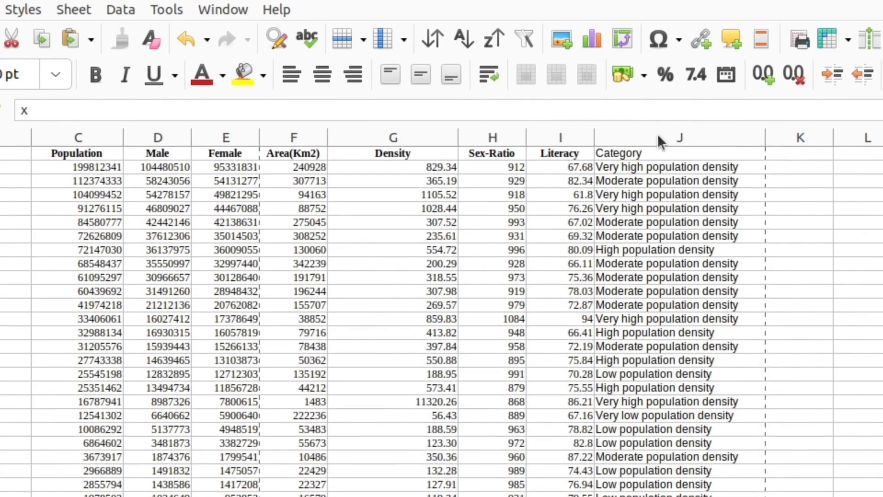
Add an AutoFilter to the Category column J
click(487, 139)
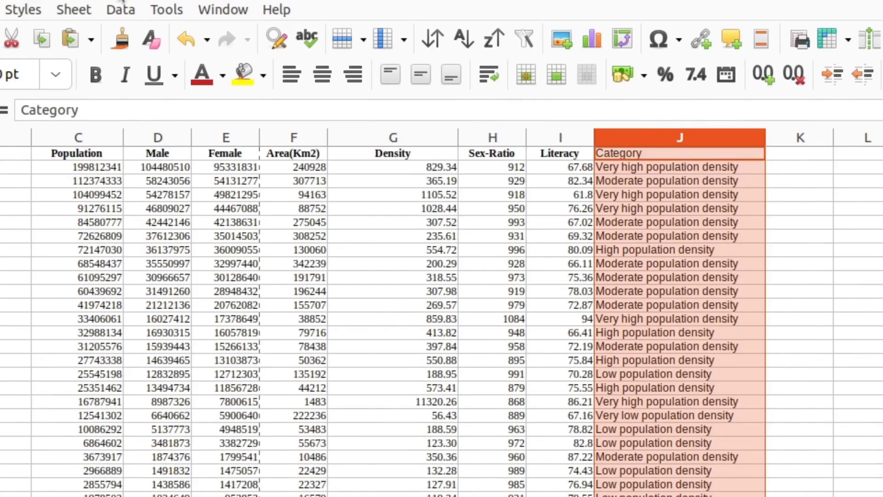
click(121, 11)
click(151, 111)
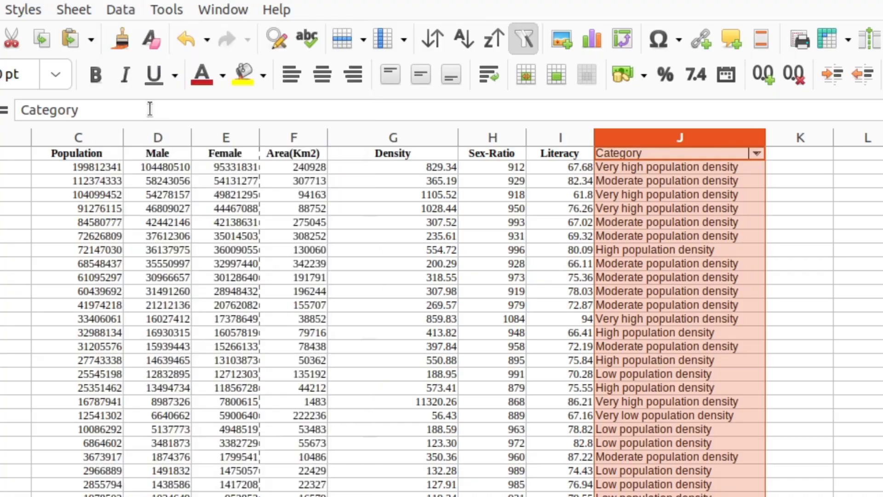
click(738, 177)
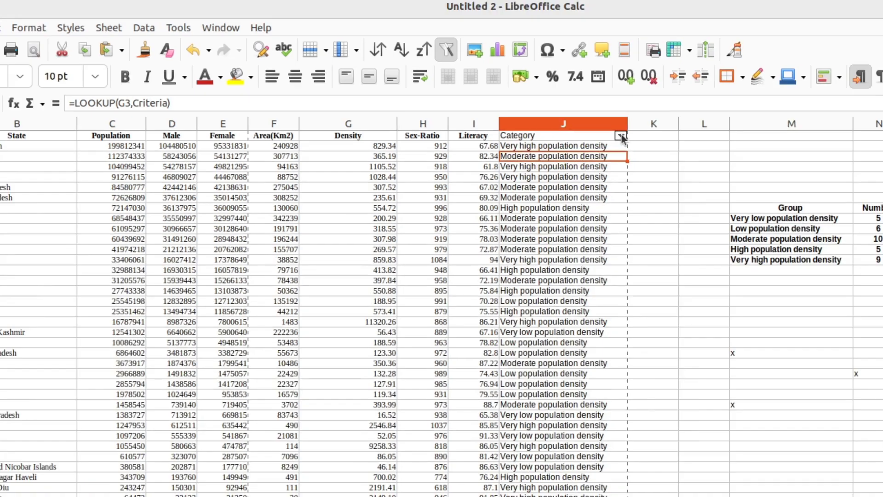
Filter the Category column to show only "High population density"
click(753, 70)
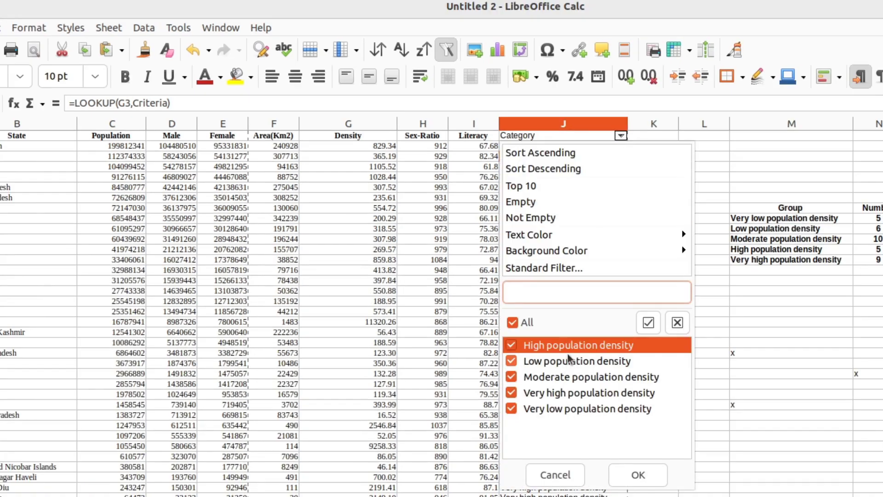
click(513, 323)
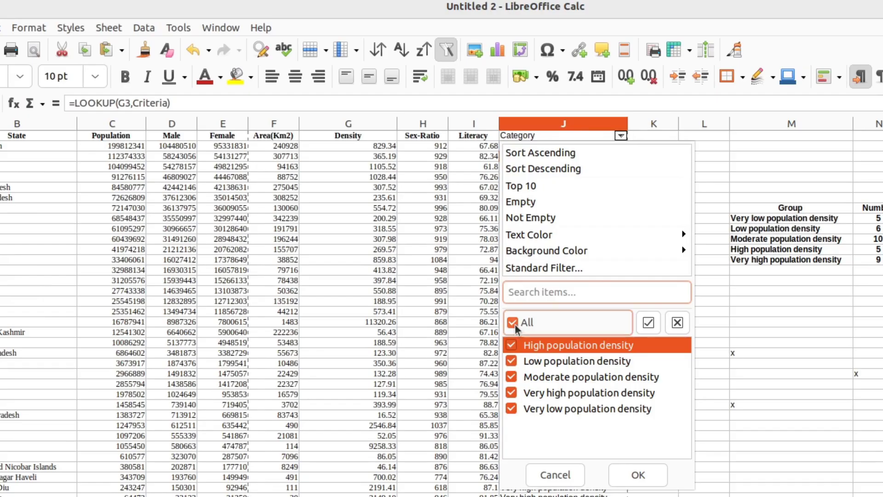
click(512, 345)
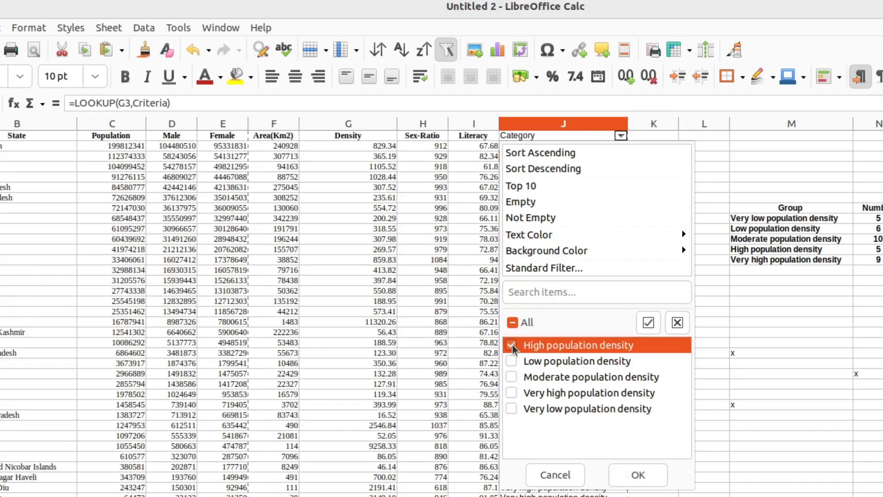
click(639, 475)
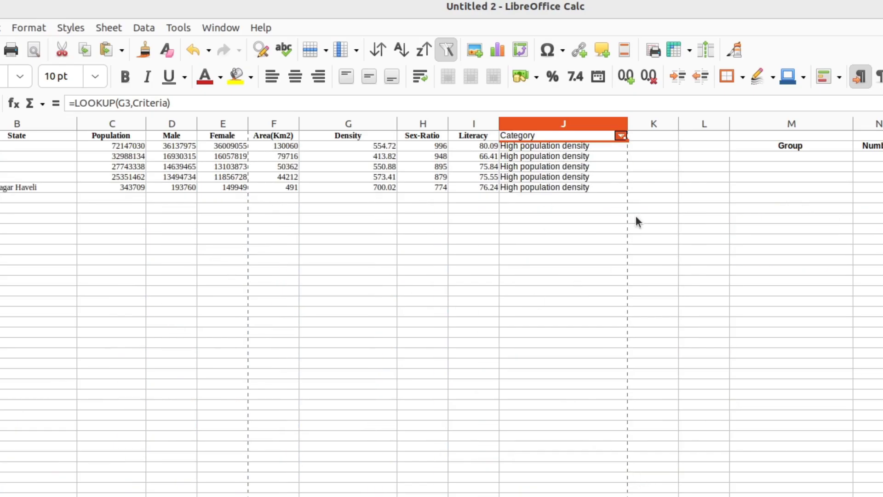
Switch the Category filter to show only "Low population density"
click(622, 136)
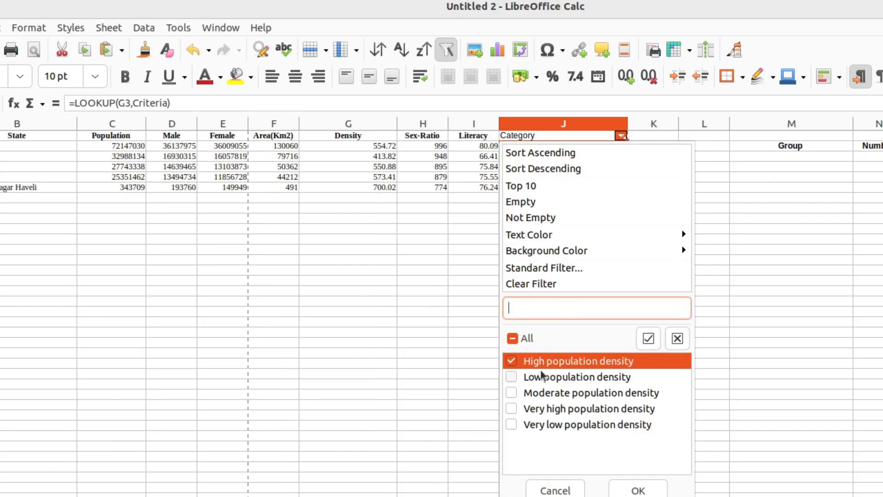
click(513, 360)
click(512, 378)
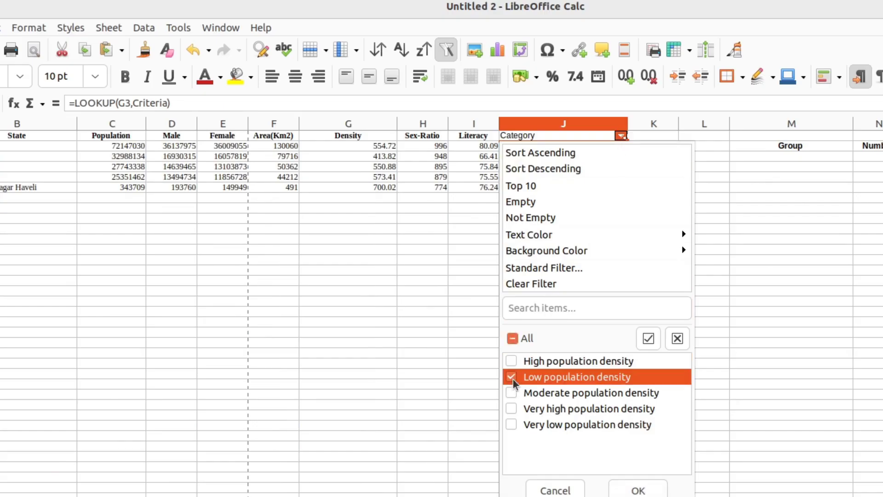
click(638, 490)
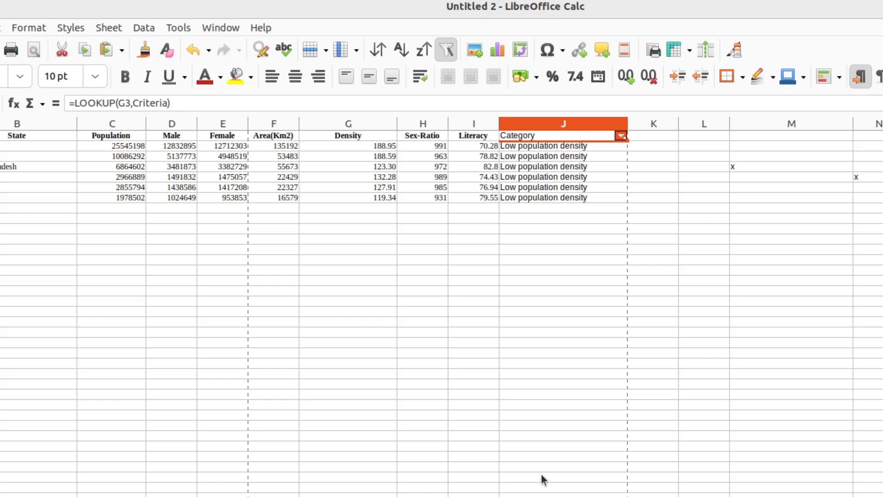
Protect the sheet, allowing only the selection of protected and unprotected cells, and try to edit an empty cell
click(180, 26)
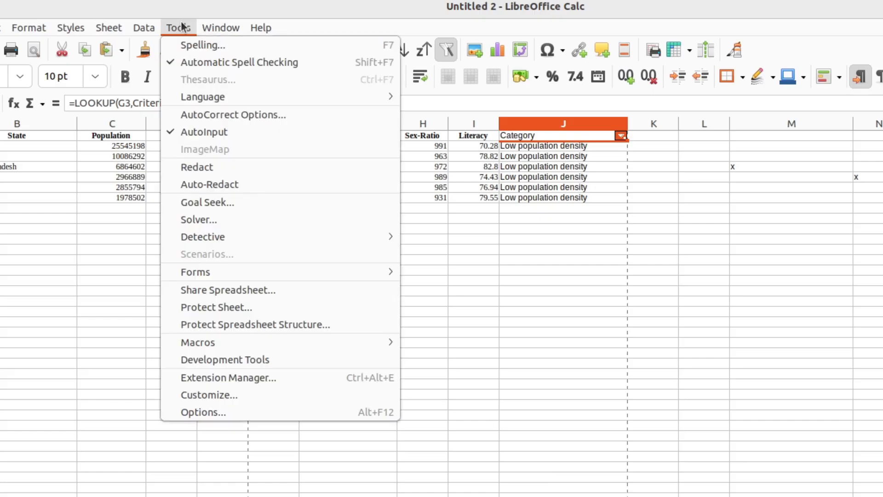
click(225, 308)
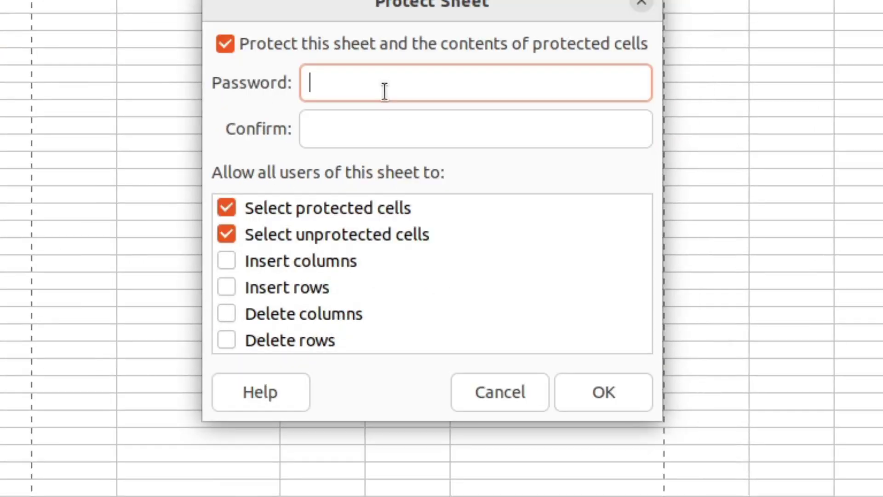
click(615, 390)
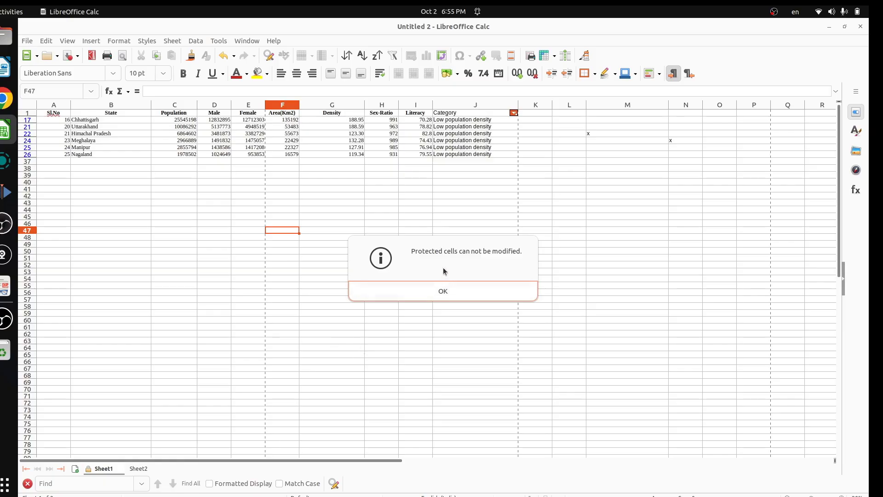
click(444, 290)
drag(372, 215, 373, 223)
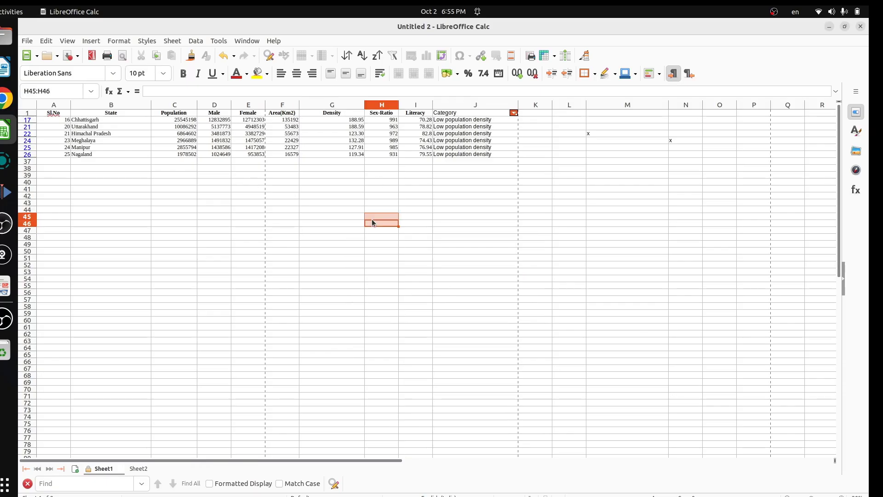
Save the spreadsheet as "Data Analysis" in ODS format in the Students_Works_9 folder of the home directory
click(27, 41)
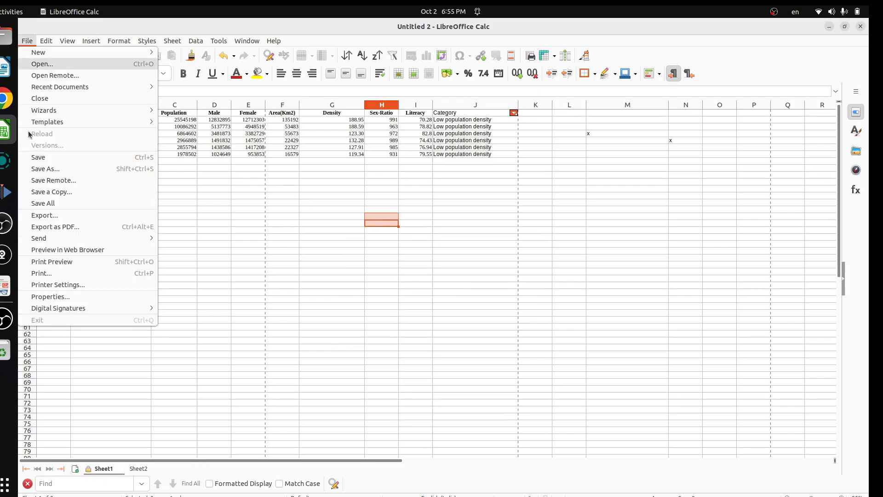
click(50, 173)
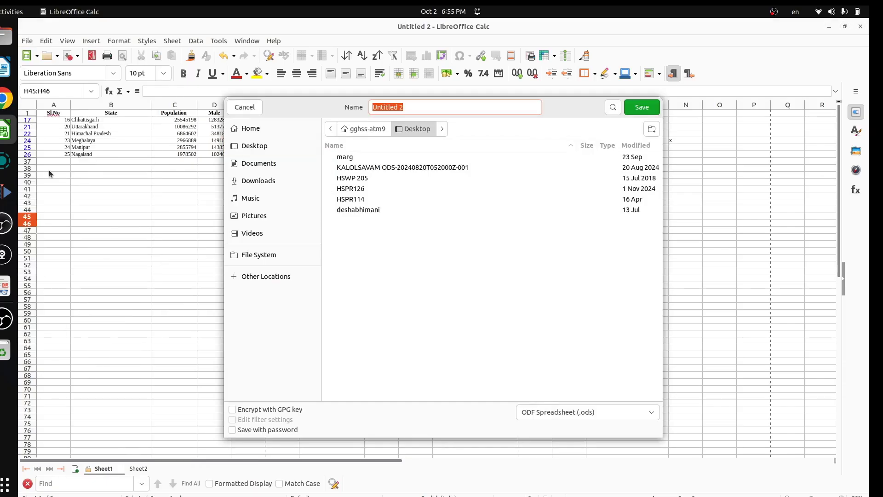
click(257, 129)
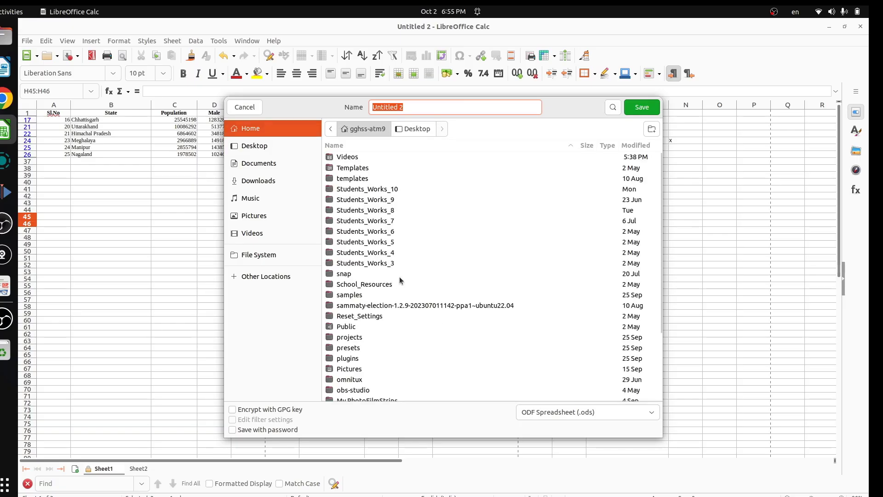
double_click(393, 199)
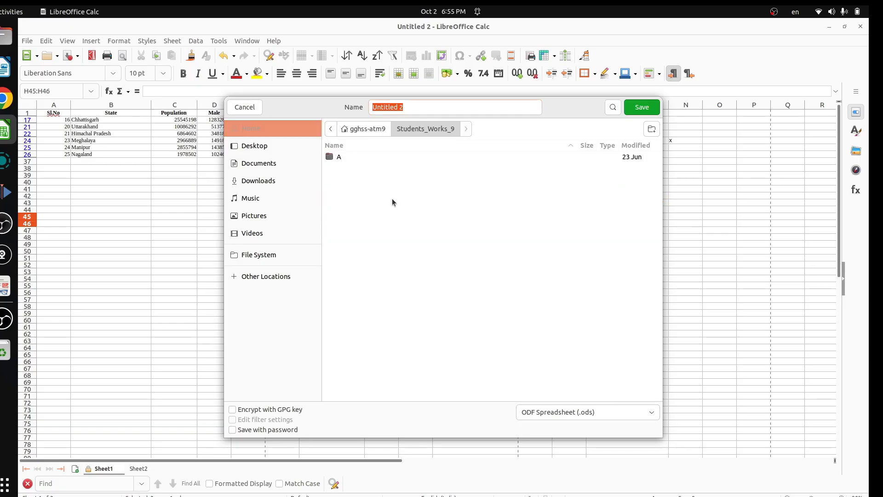
click(415, 106)
key(ctrl+a)
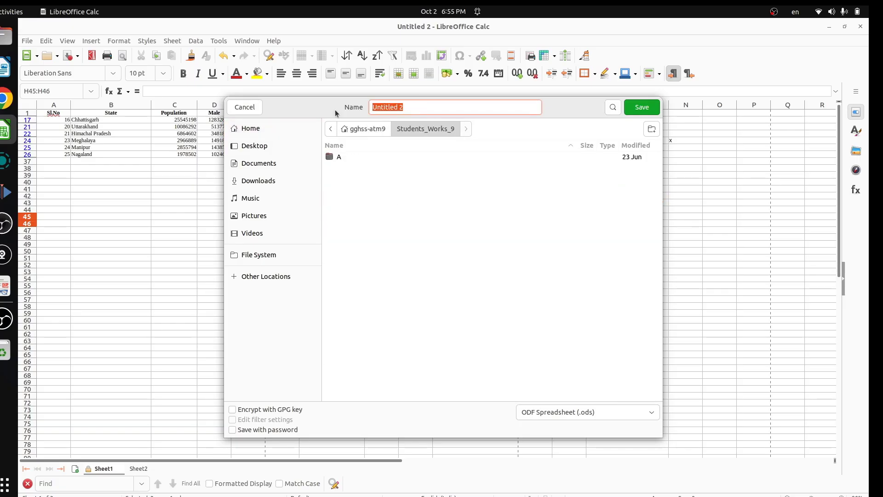
text(Data Analysis)
key(Return)
click(303, 230)
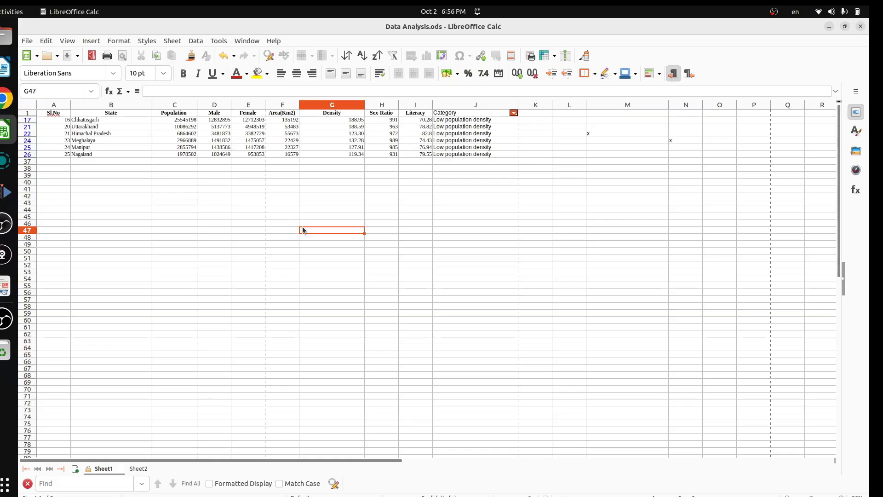